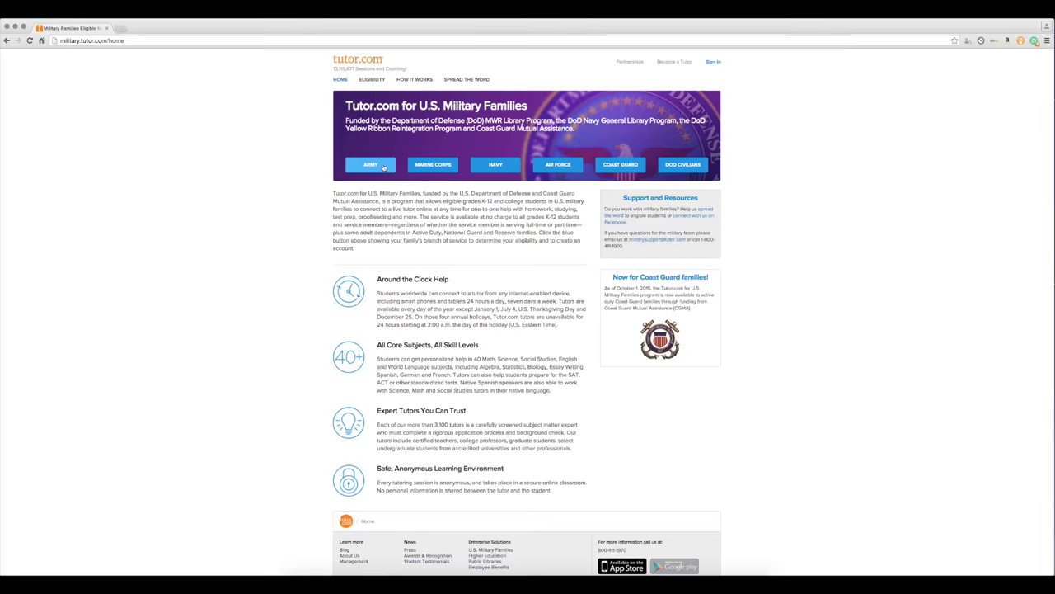
click(384, 167)
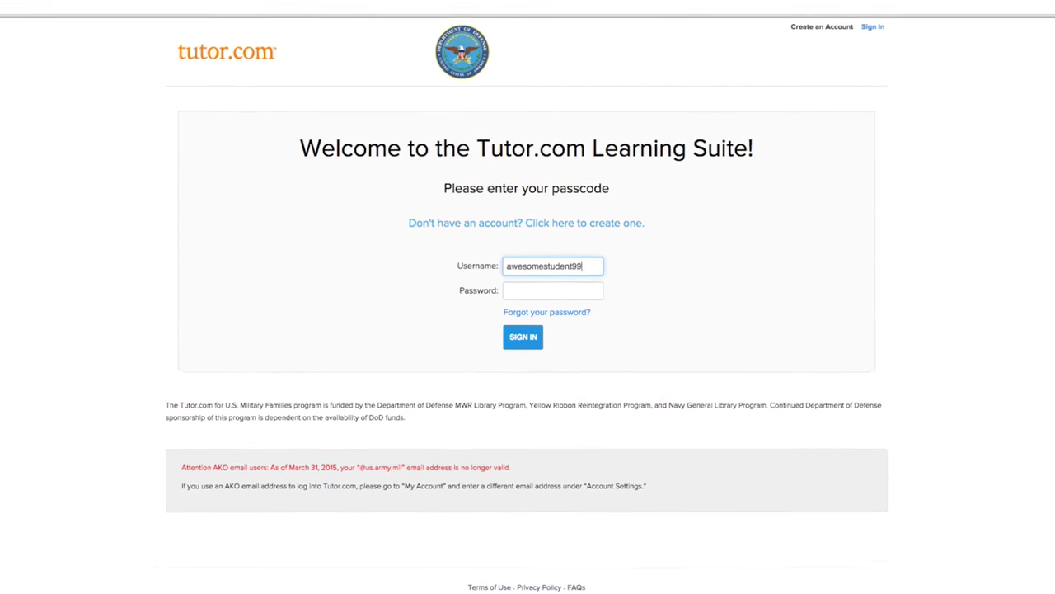
text(@gmail.com)
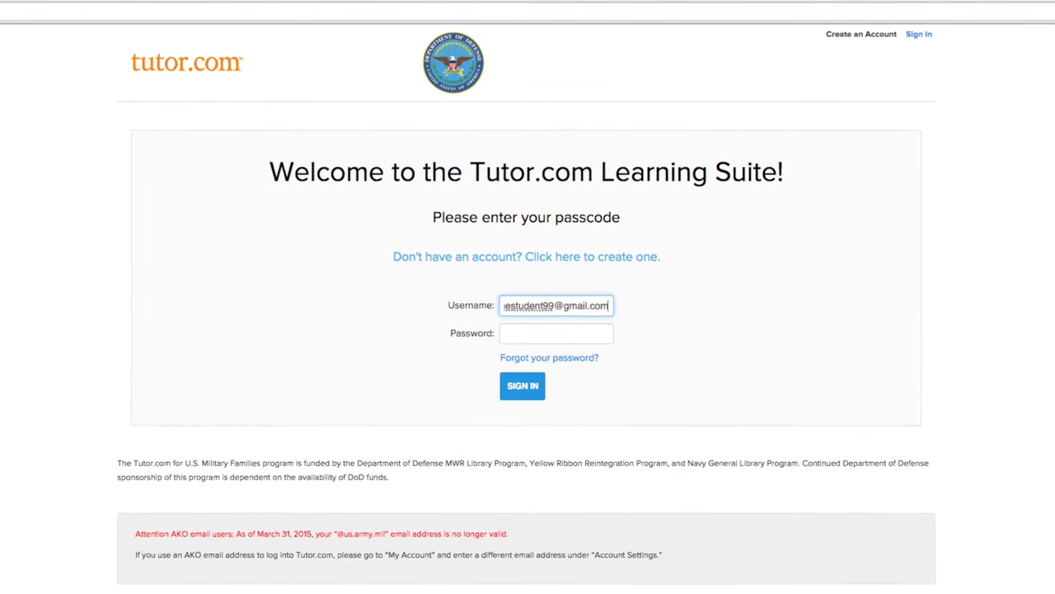
key(Tab)
text(••)
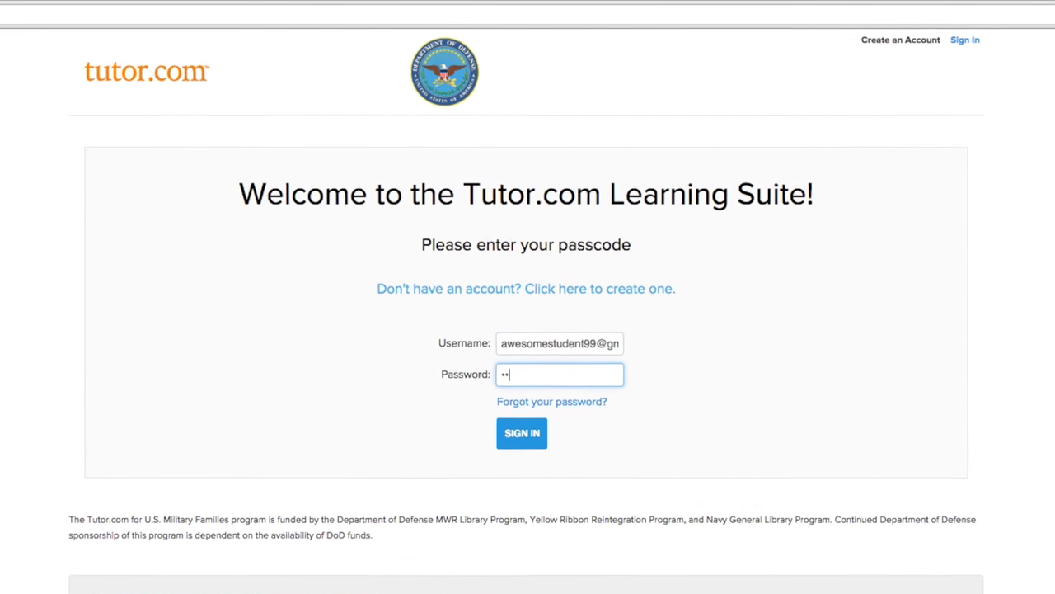
text(••••••)
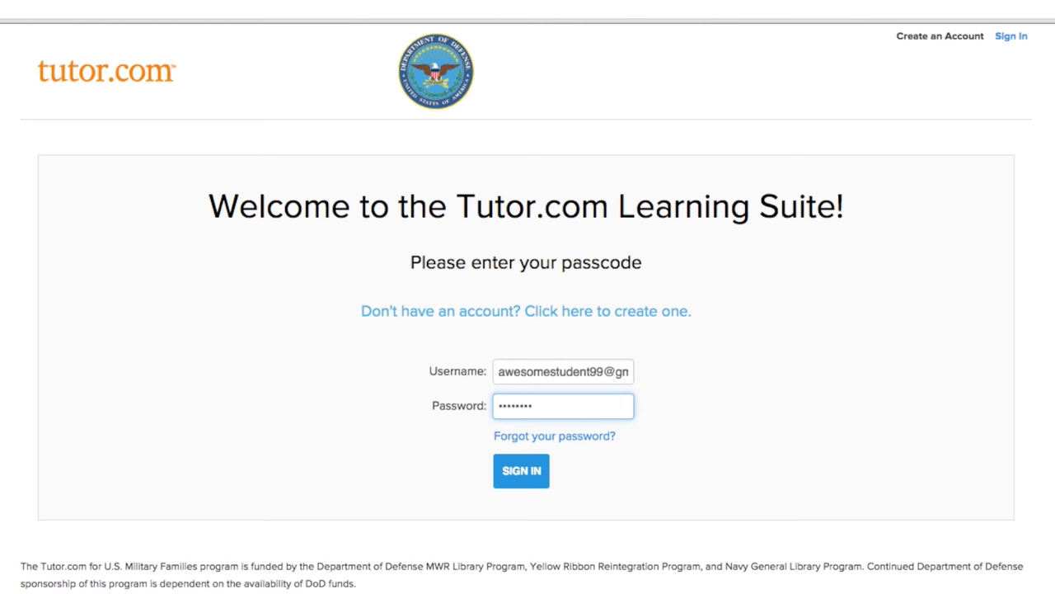
click(512, 485)
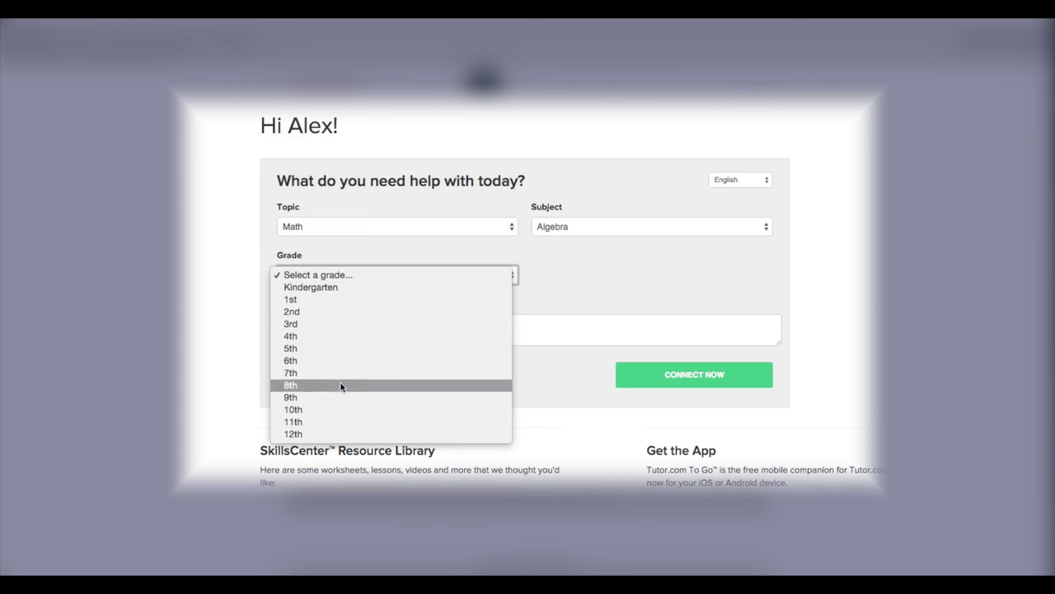
- Close the grade list and start writing the Algebra question for the tutor
key(Escape)
click(302, 324)
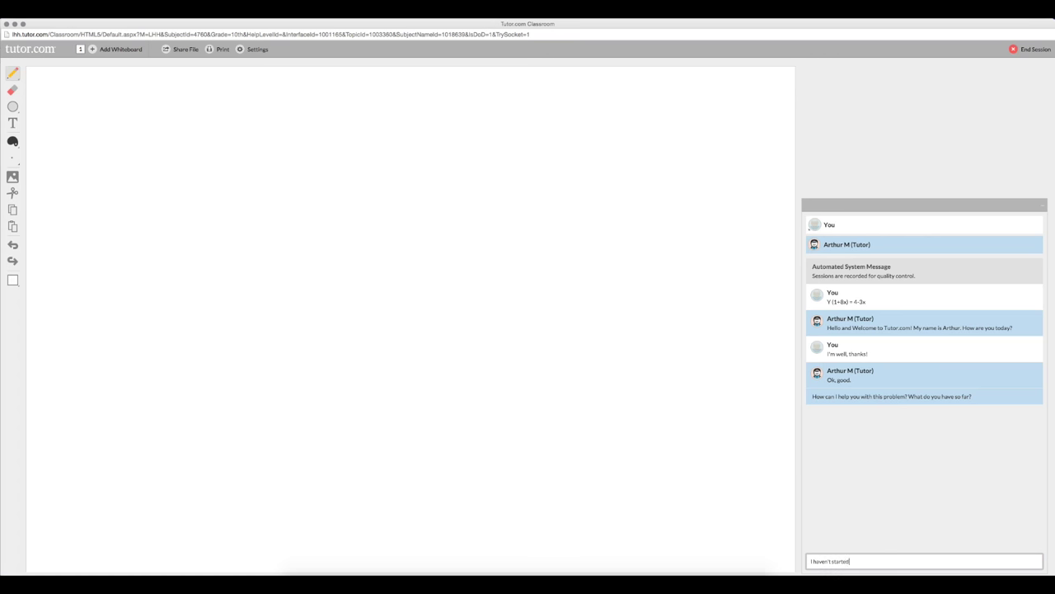
- Reply to the tutor, circle x = (4−y)/(8y+3), send 'Awesome! Thanks Arthur!', and end the session
key(Return)
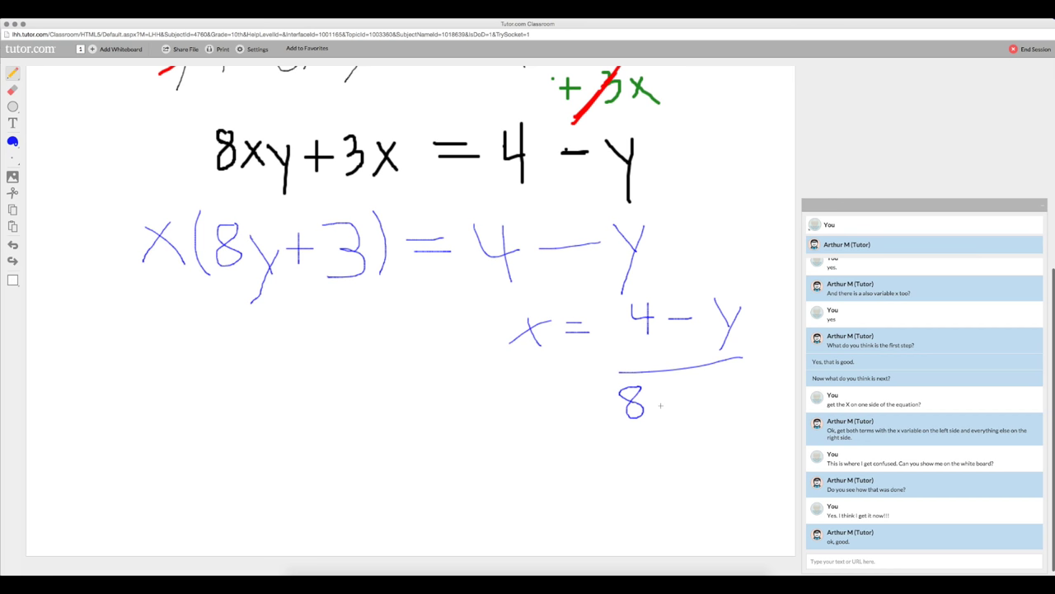
mouse_move(592, 284)
mouse_down()
mouse_move(742, 435)
mouse_move(516, 369)
mouse_up()
text(Awesome! Thanks Arthur!)
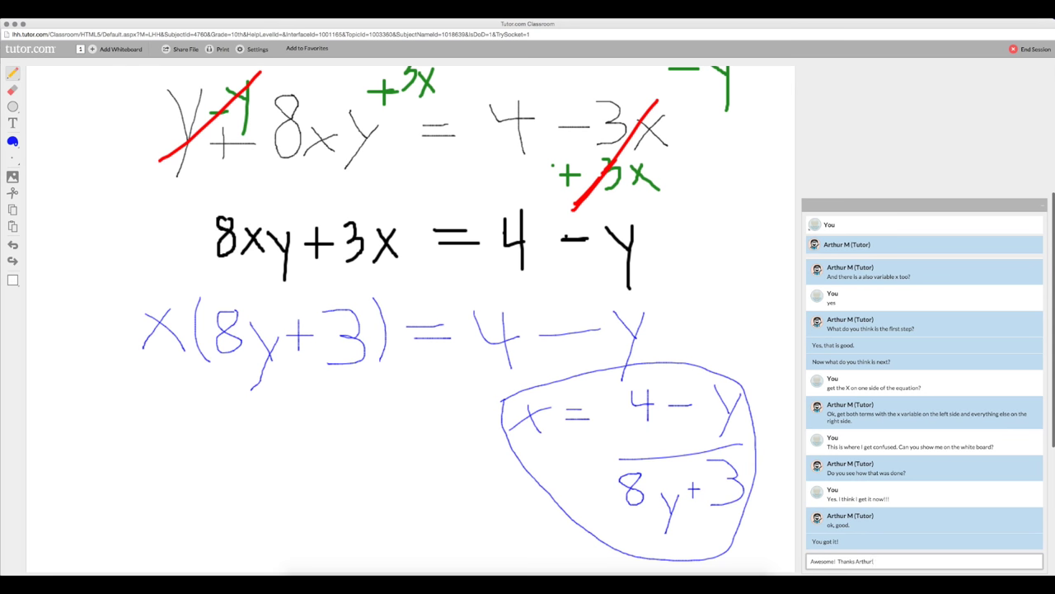
key(Return)
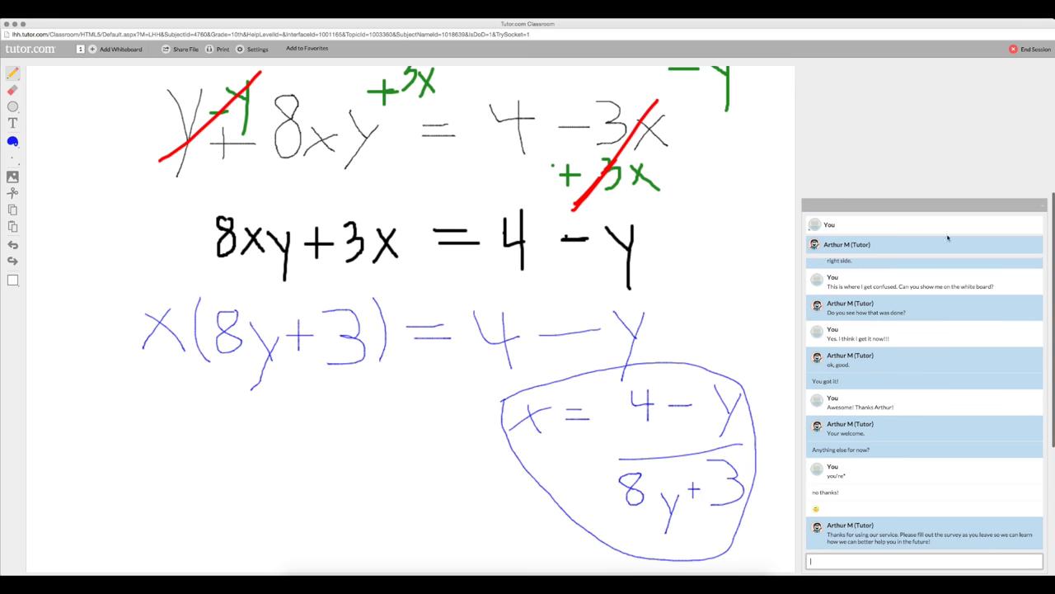
click(1013, 49)
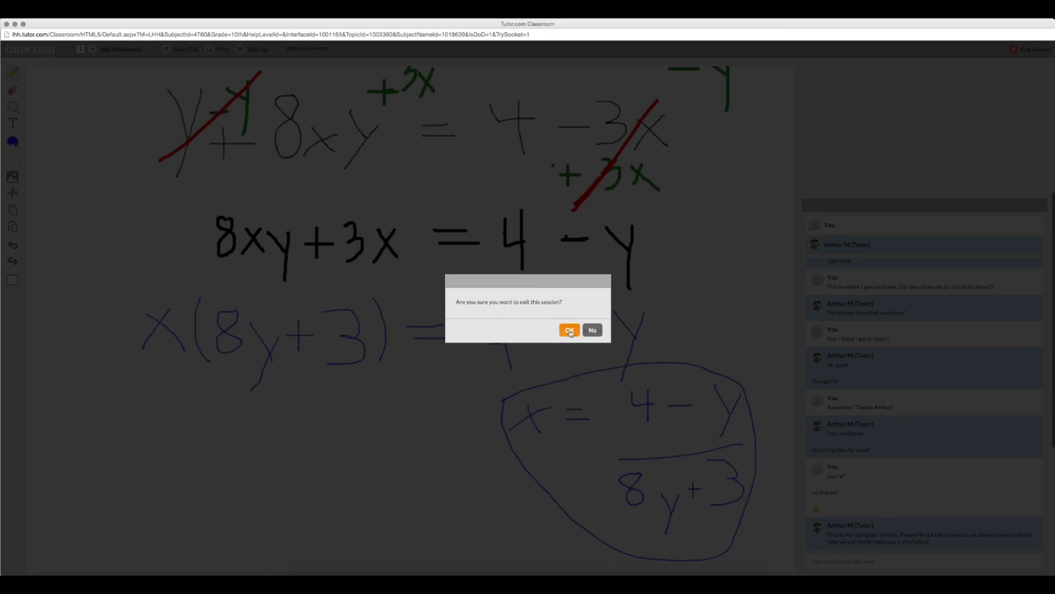
- Confirm leaving, answer Yes to favoriting the tutor, and submit the survey
click(570, 331)
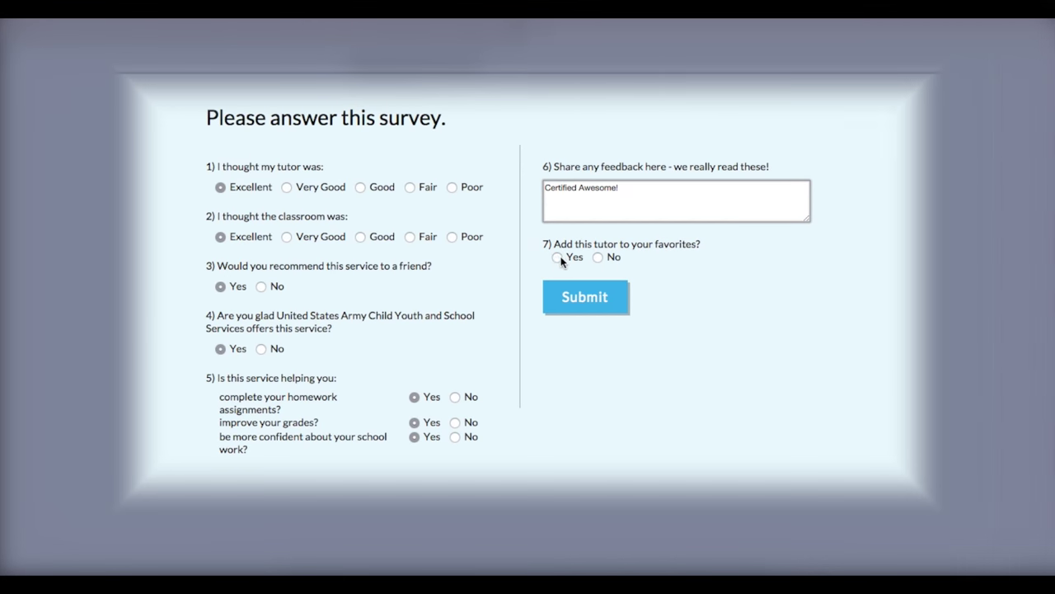
click(557, 258)
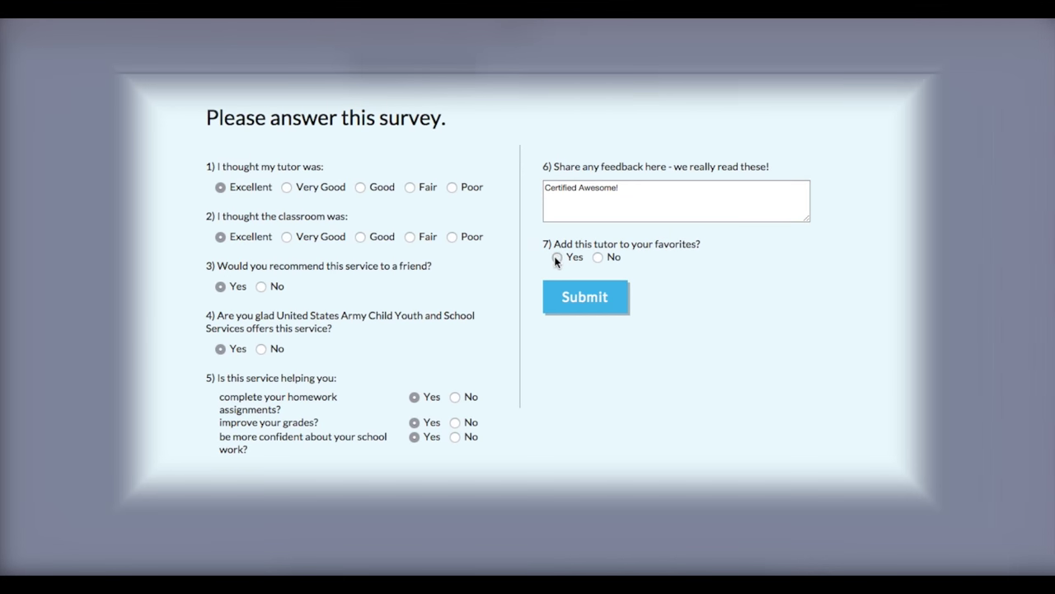
click(592, 300)
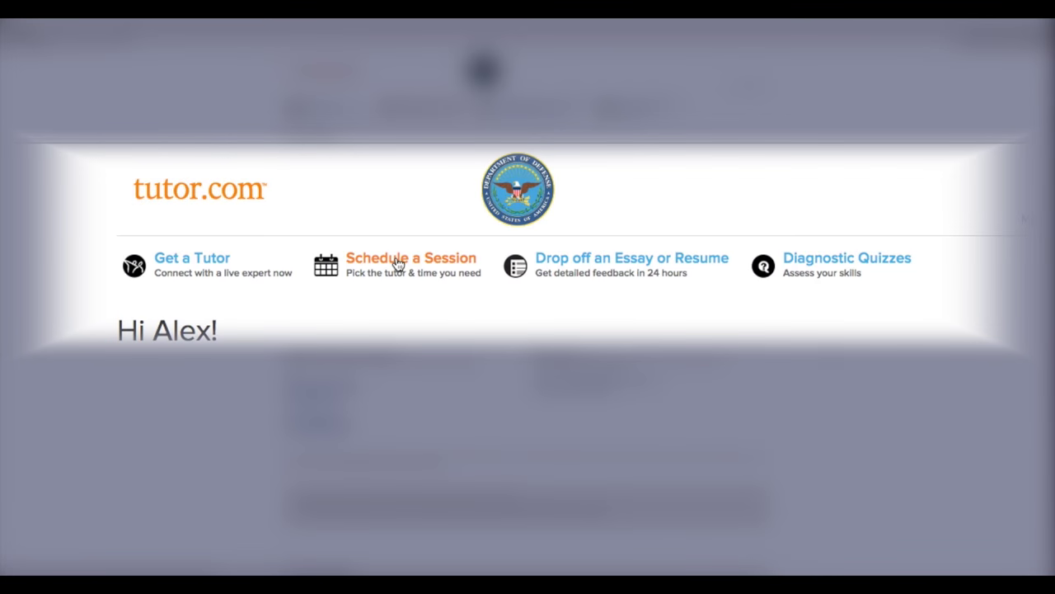
- Choose a tutor and set the scheduled session to Basic Math, 10th grade
click(398, 263)
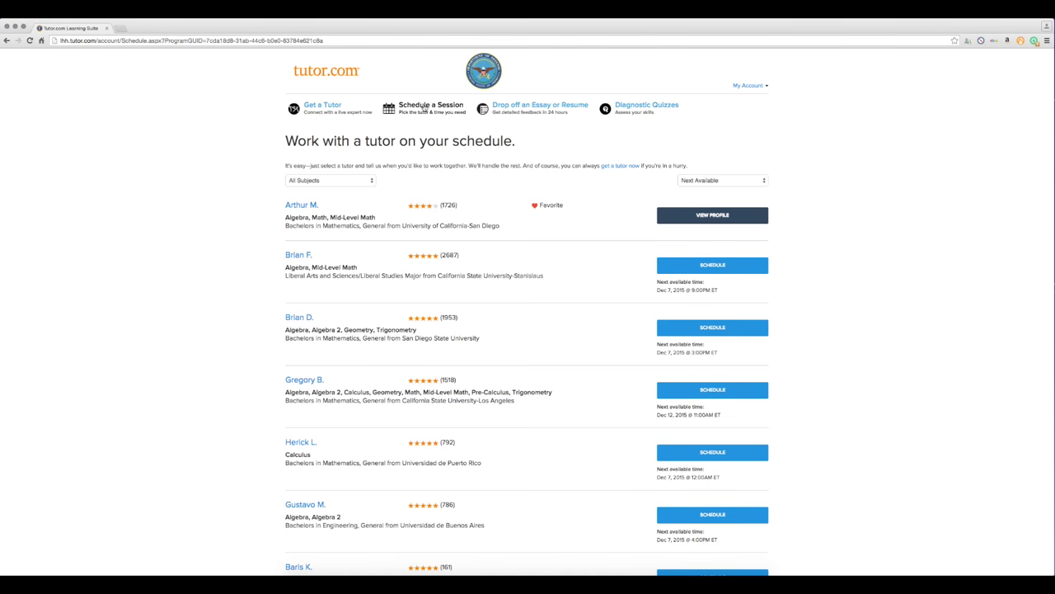
scroll(497, 301, down, 3)
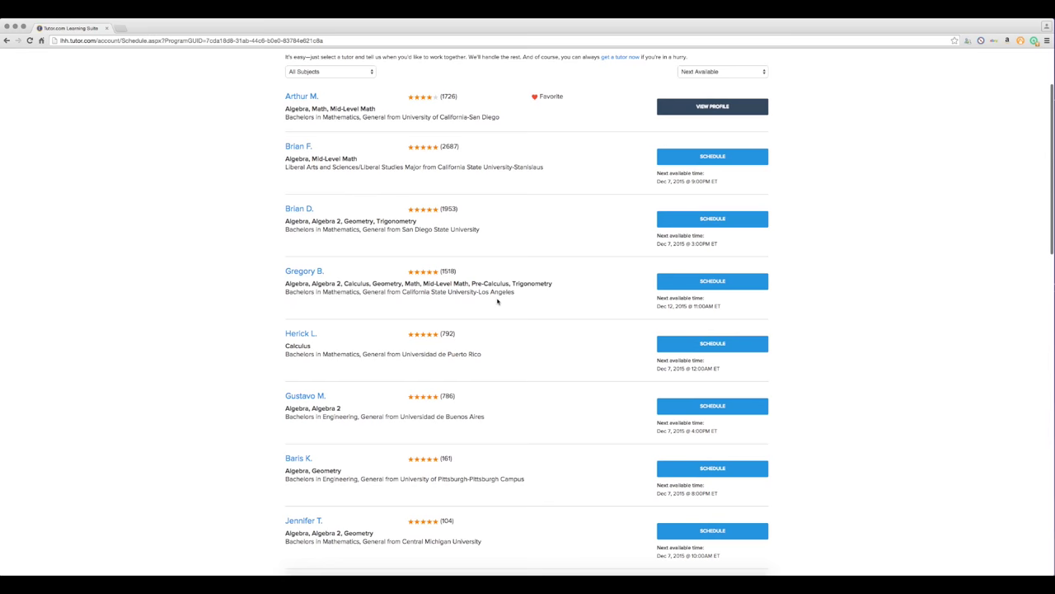
scroll(497, 301, down, 2)
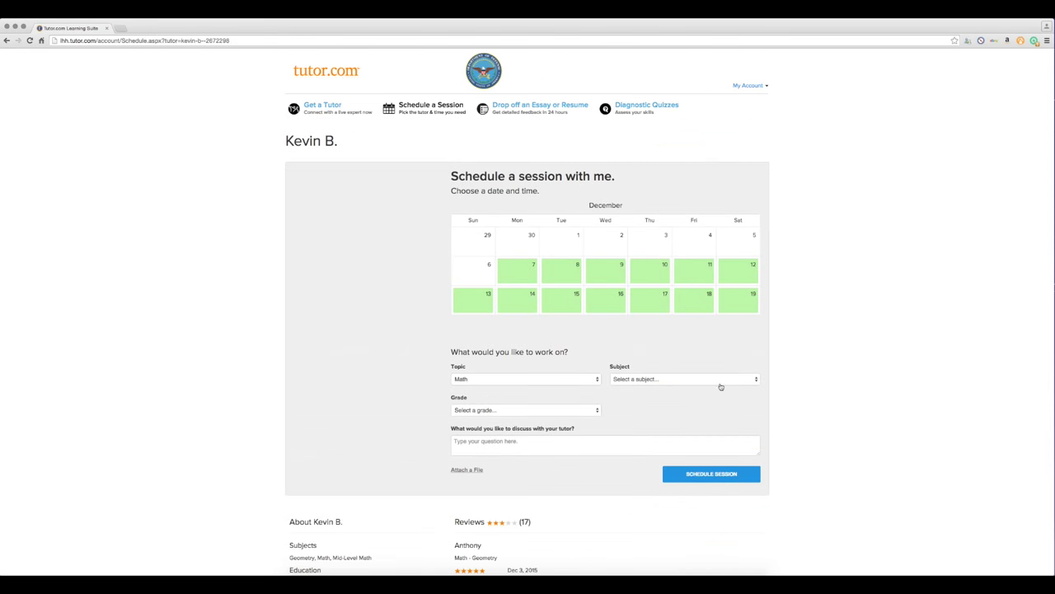
click(714, 381)
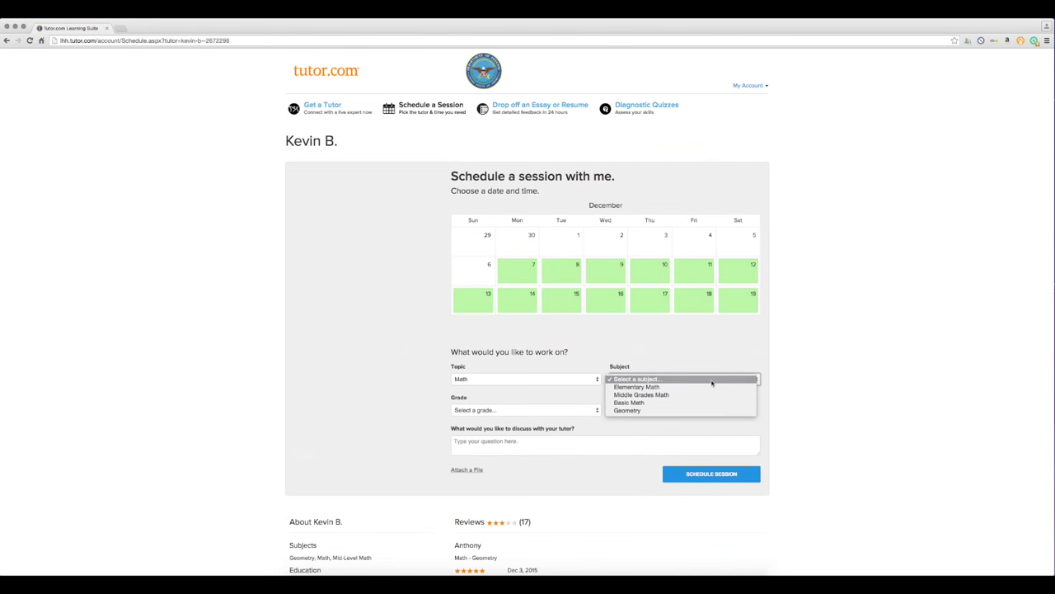
click(639, 404)
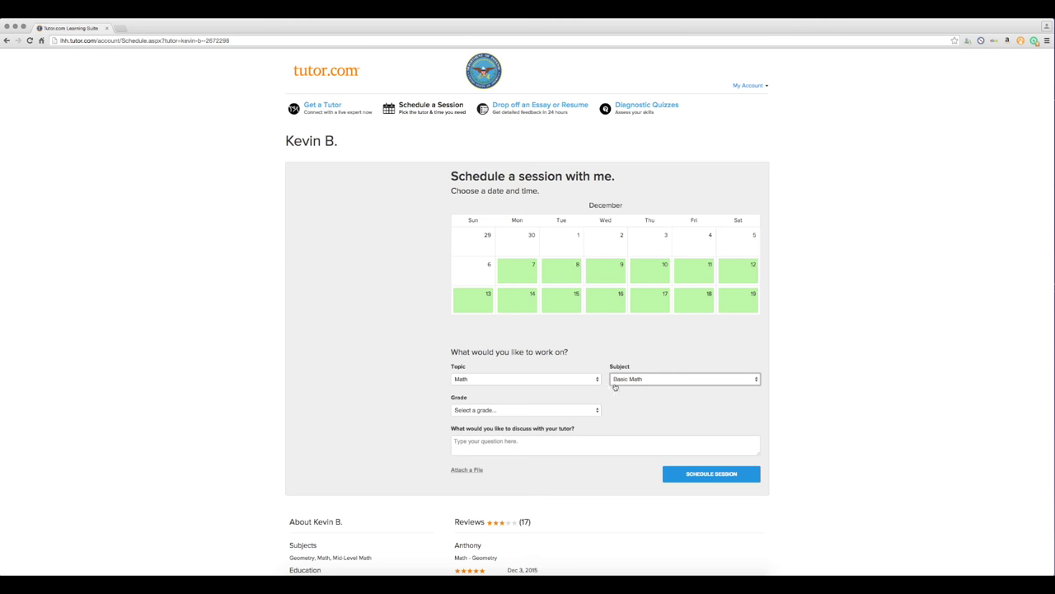
click(568, 411)
click(482, 496)
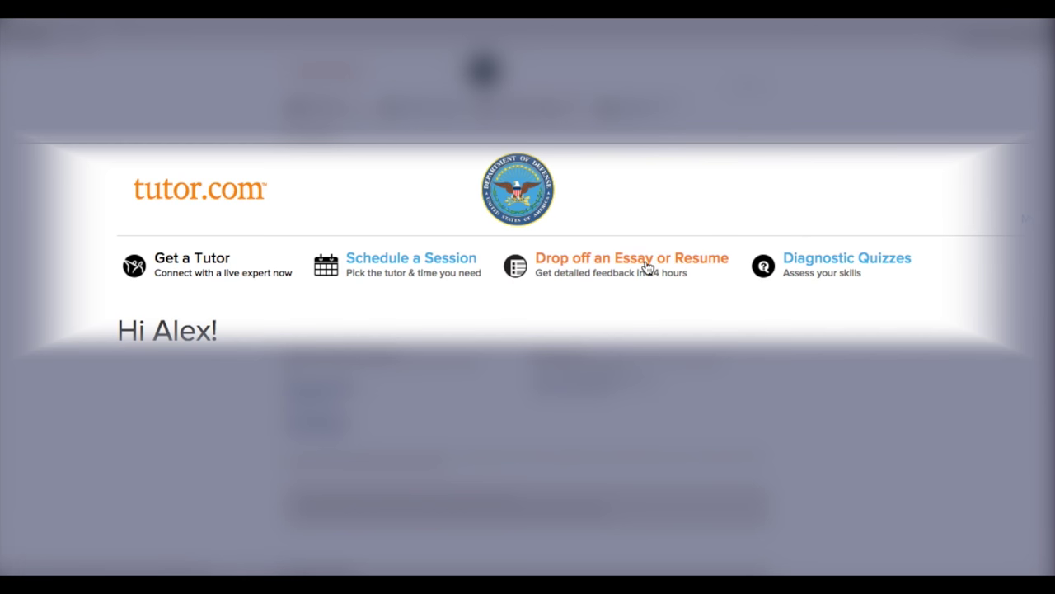
- Enter the description 'A brief synopses of the lifestyles of early Irroquois in North Ameri'
text(A bri)
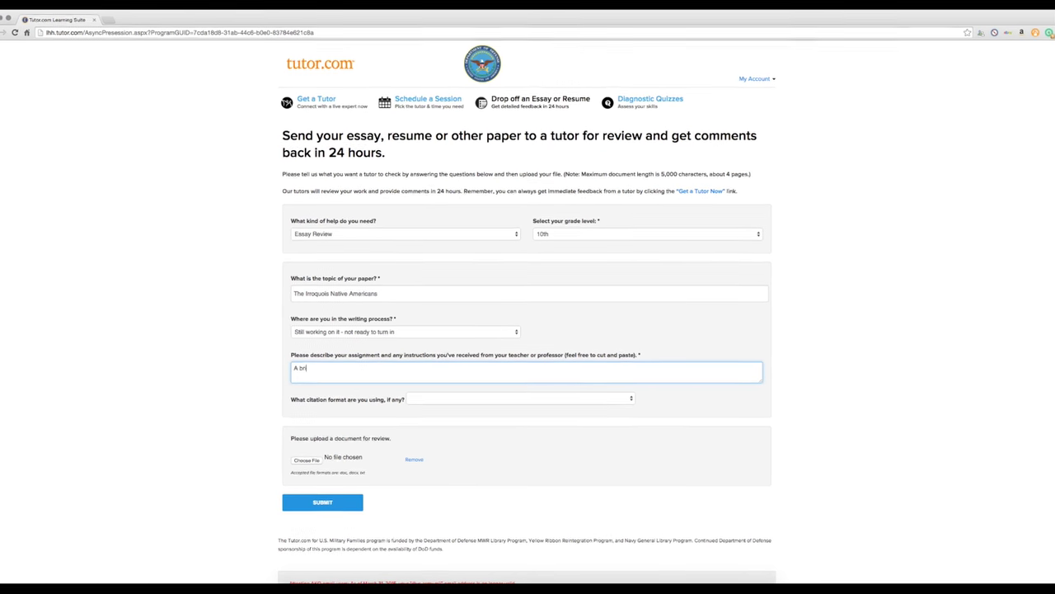
text(ef synopses of the )
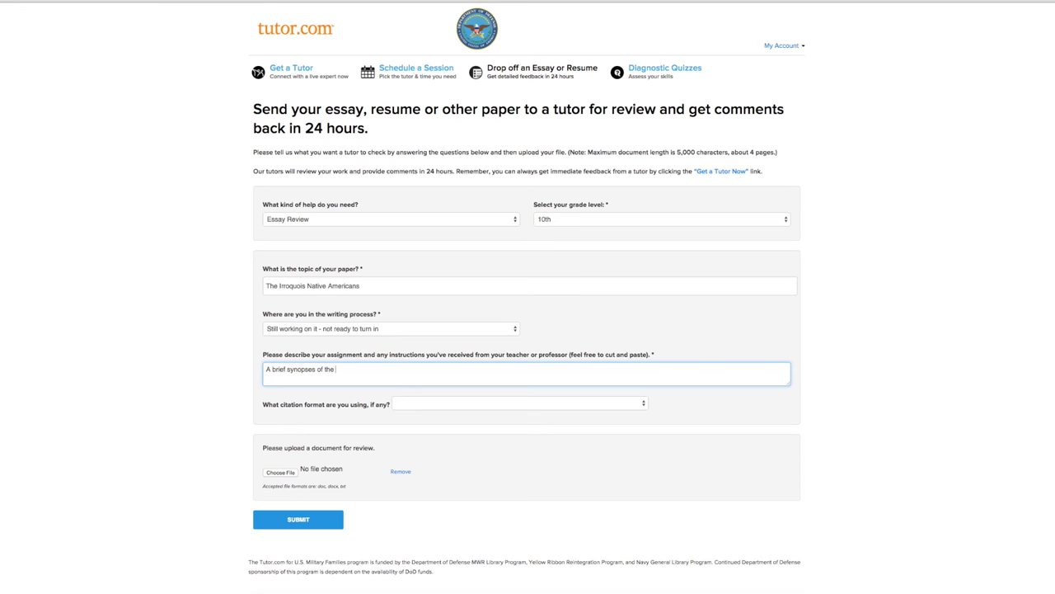
text(lifestyles of)
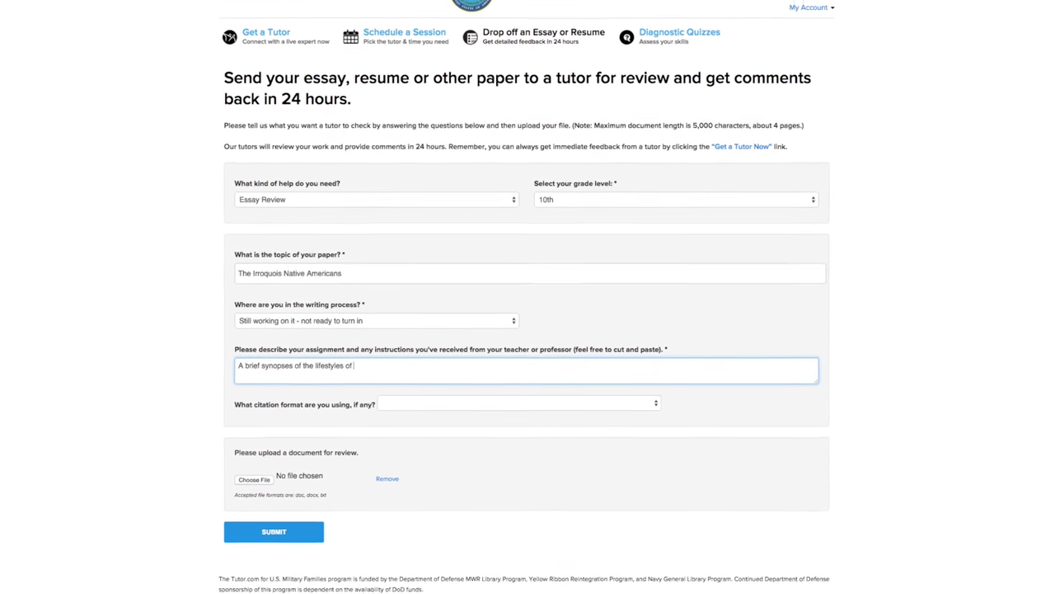
text( early Irroquois )
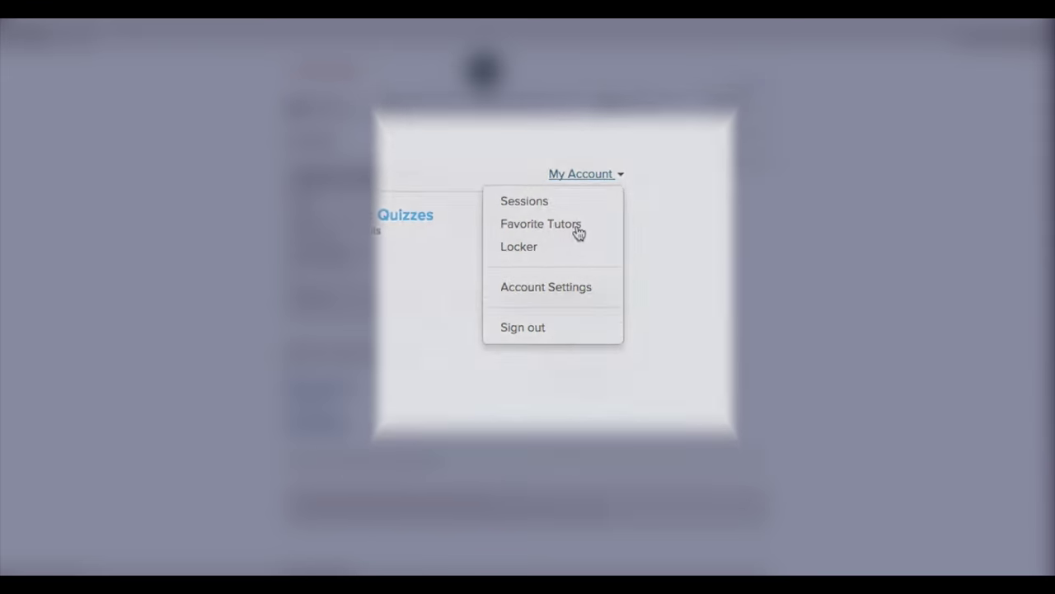
- View Favorite Tutors, then browse the Tutor.com To Go iPhone and iPad app listing
click(560, 238)
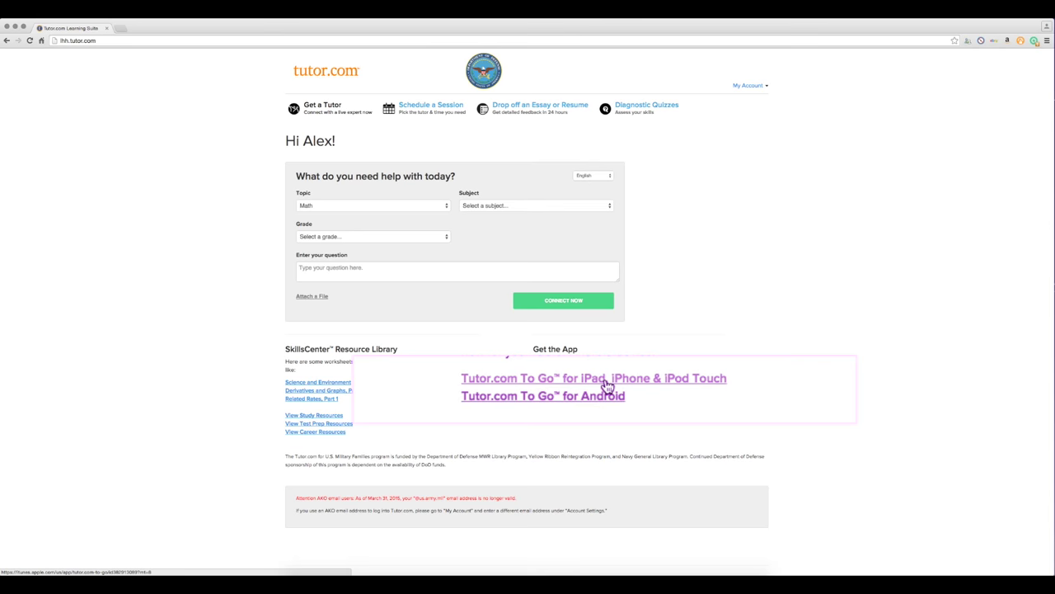
click(605, 384)
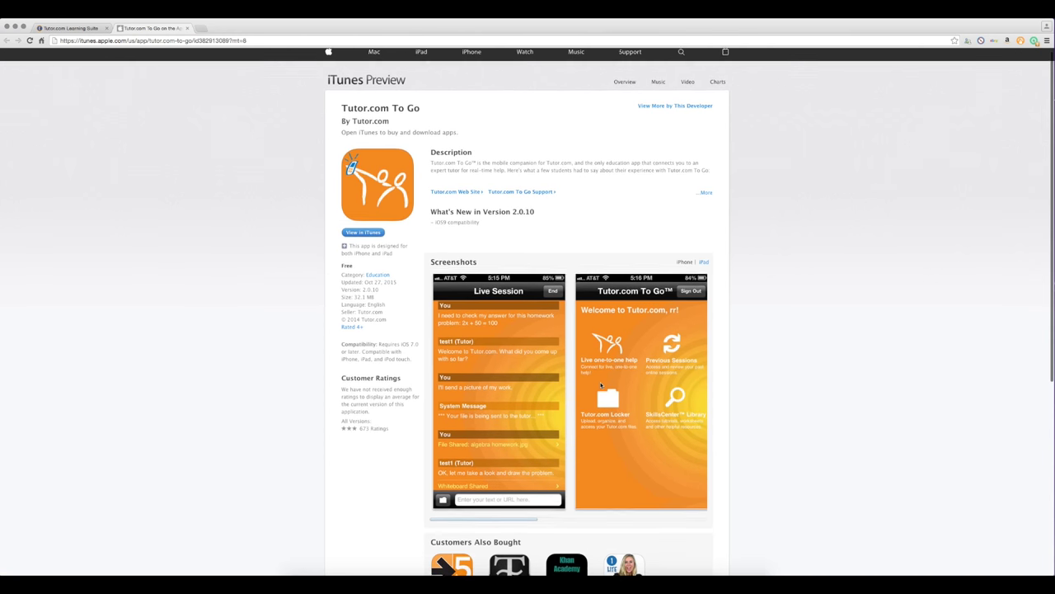
scroll(601, 384, down, 2)
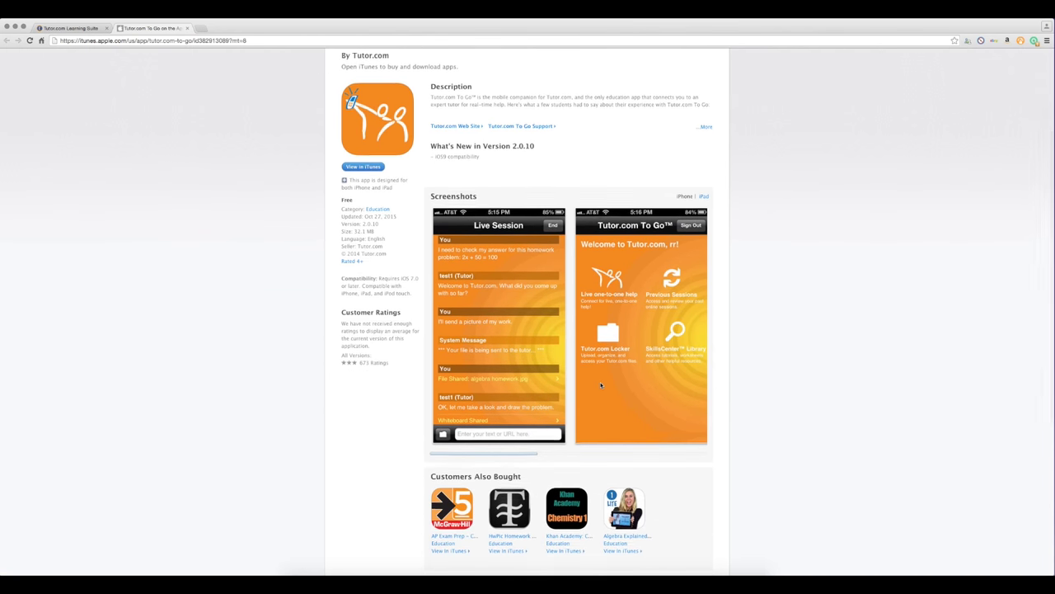
scroll(600, 384, down, 1)
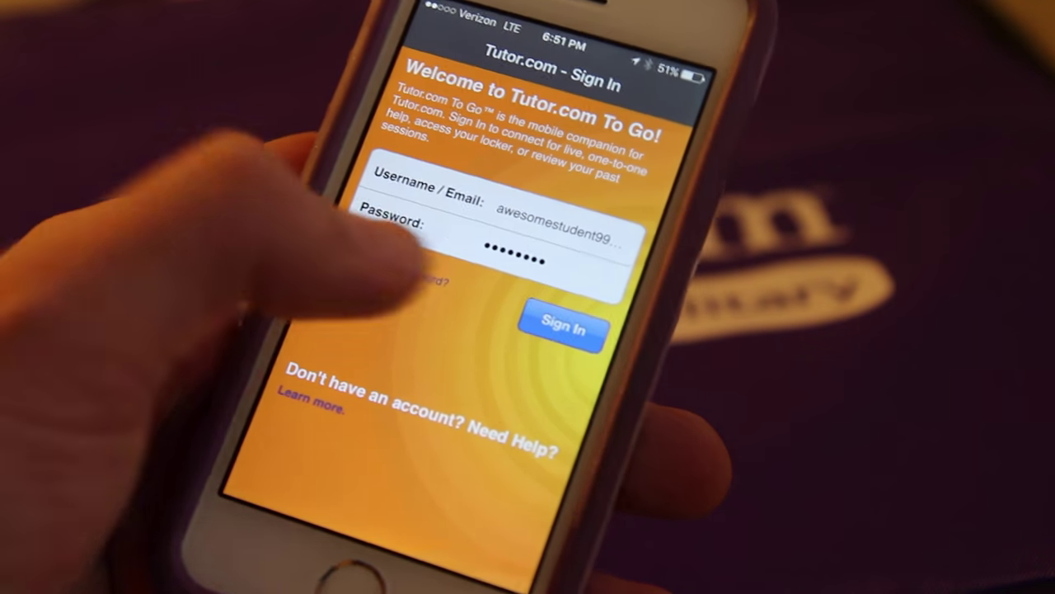